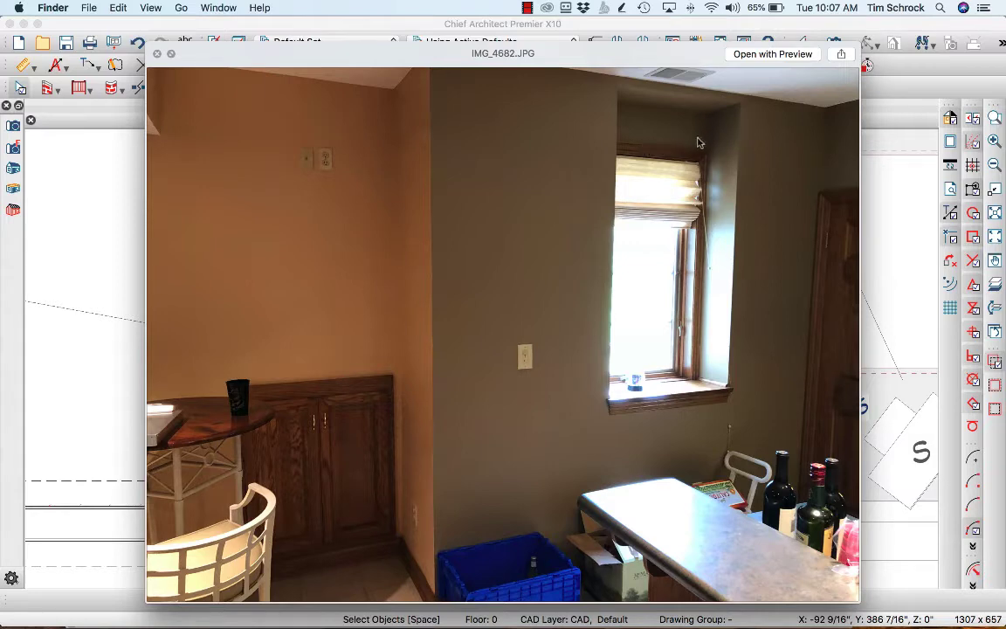
Step: Close the Quick Look preview of IMG_4682.JPG to return to the Chief Architect foundation plan
{"action": "key", "text": "super+Tab"}
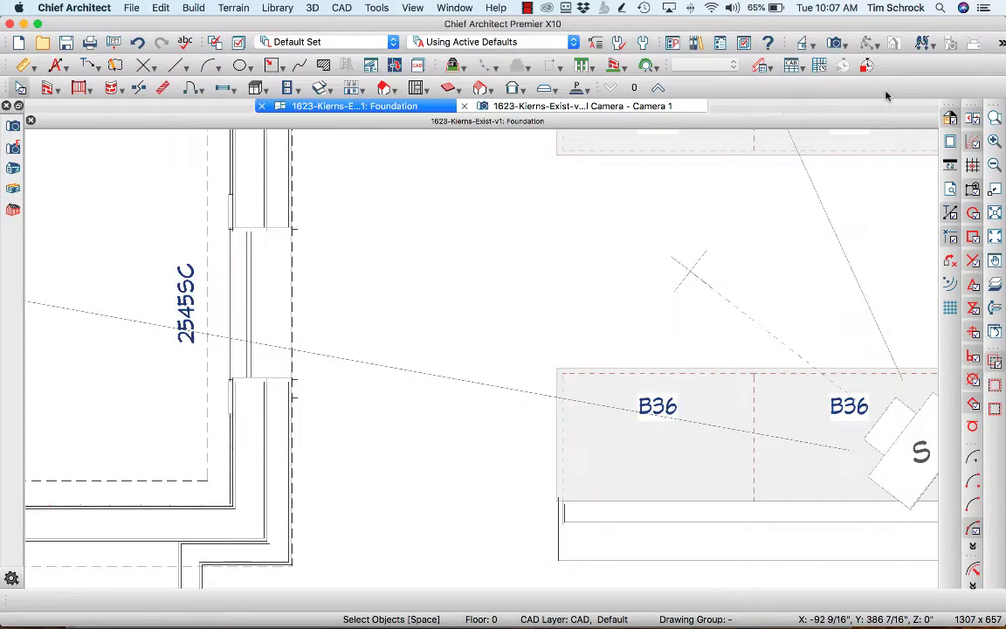
Step: Check the Camera 1 3D view, then drag the inner wall right, away from window 2545SC's foundation wall
{"action": "left_click", "coordinate": [585, 109]}
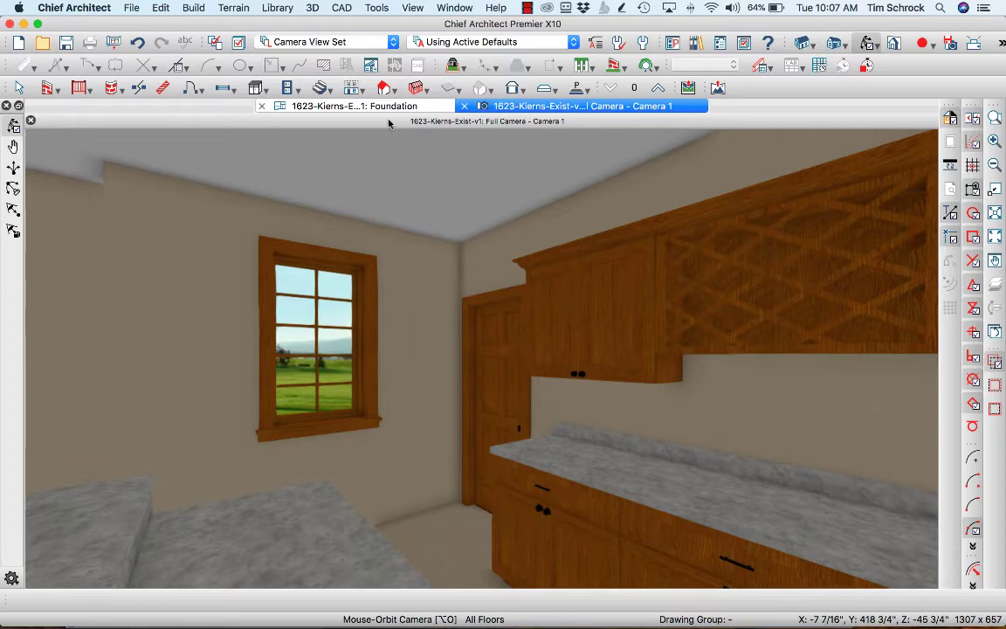
{"action": "left_click", "coordinate": [354, 106]}
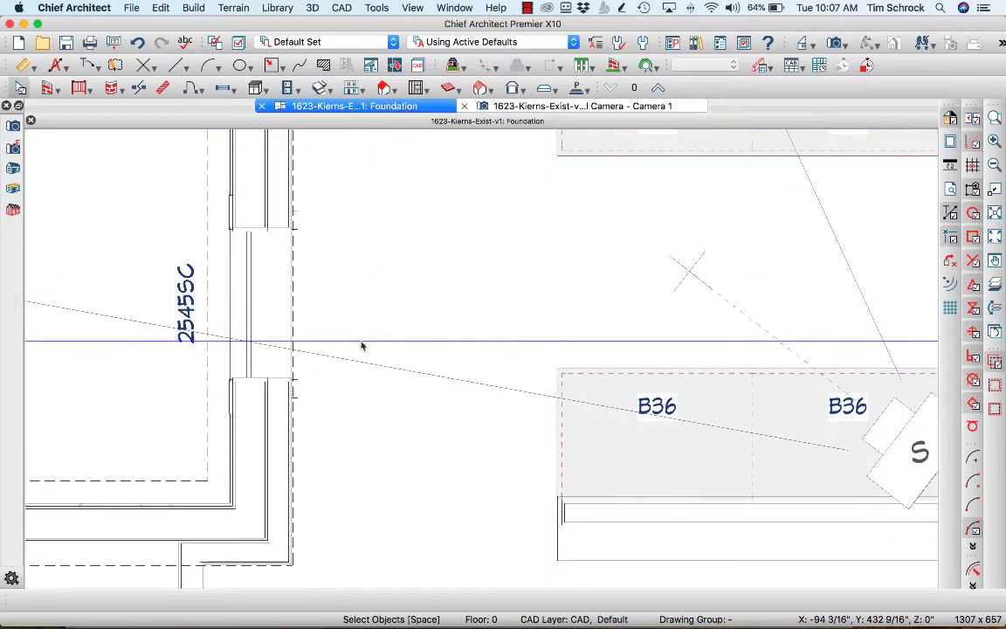
{"action": "scroll", "coordinate": [362, 346], "scroll_direction": "down", "scroll_amount": 2}
{"action": "left_click", "coordinate": [278, 409]}
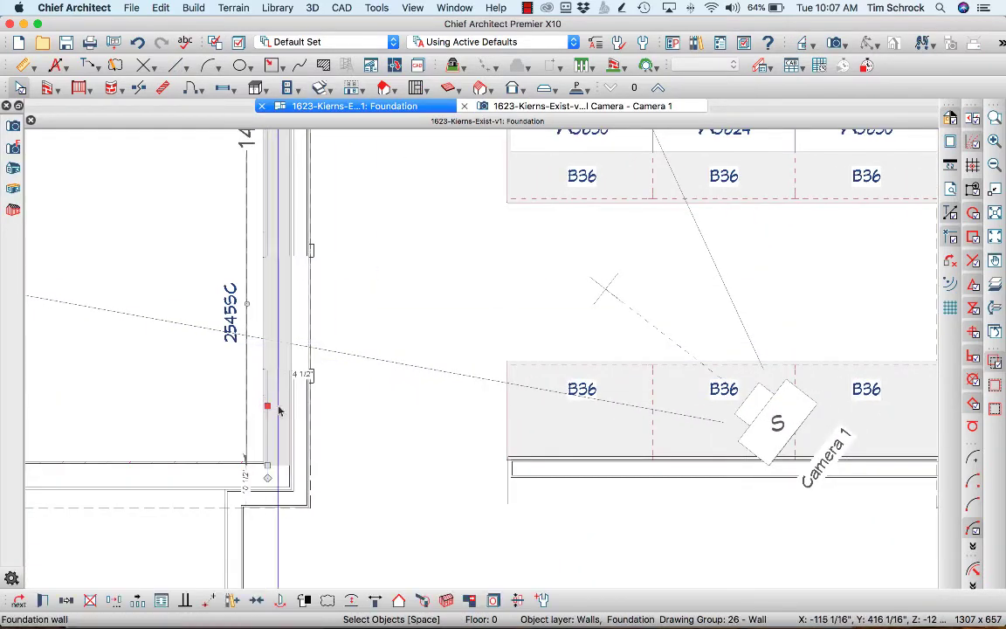
{"action": "left_click_drag", "start_coordinate": [279, 411], "coordinate": [306, 406]}
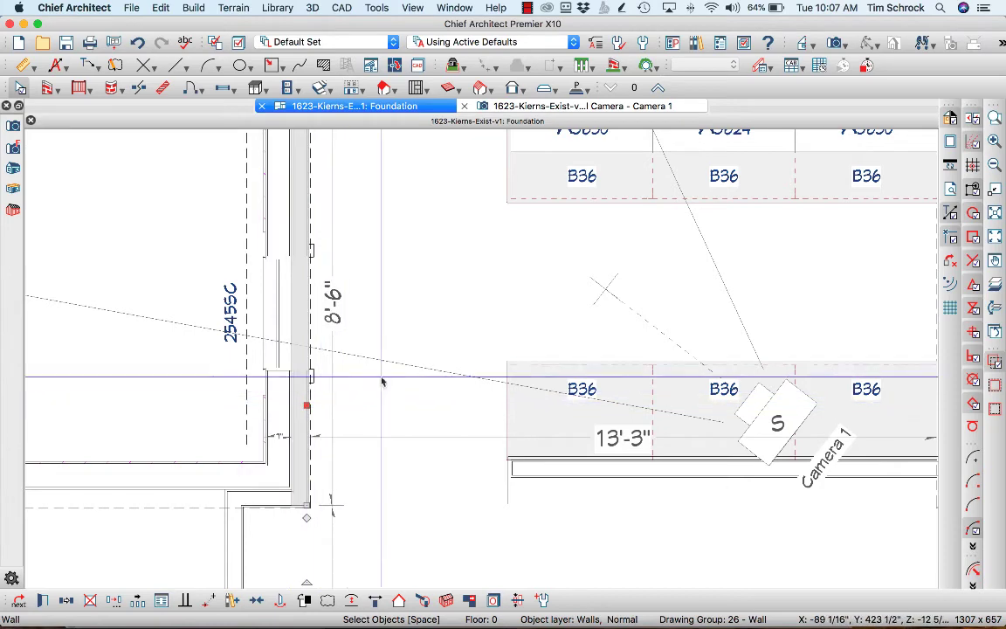
{"action": "scroll", "coordinate": [381, 382], "scroll_direction": "down", "scroll_amount": 2}
{"action": "scroll", "coordinate": [315, 315], "scroll_direction": "up", "scroll_amount": 2}
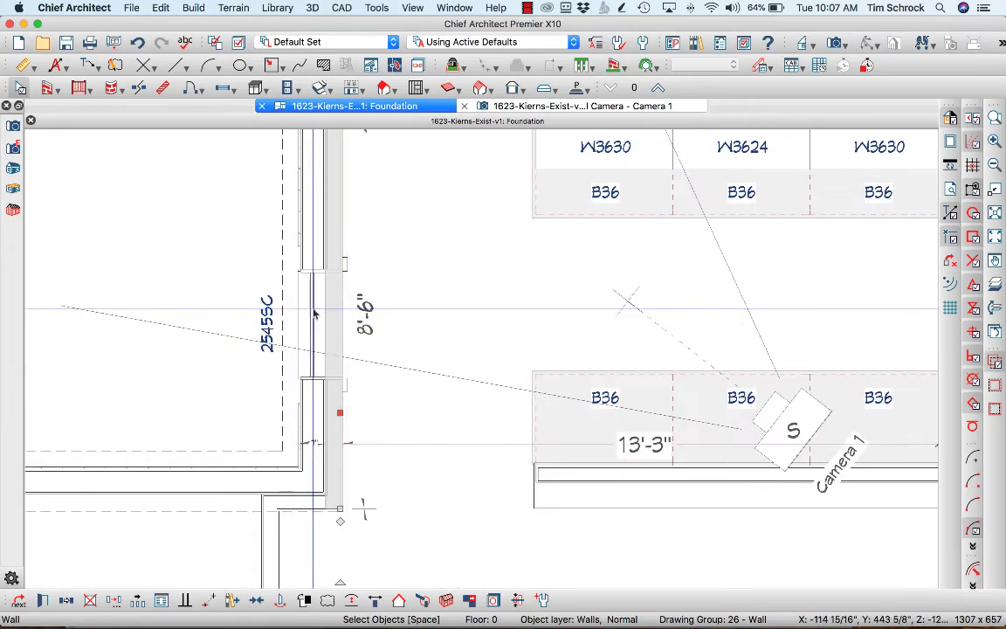
Step: Set window 2545SC's casing Double Wall Options to Not Through after reviewing its specification pages
{"action": "double_click", "coordinate": [316, 313]}
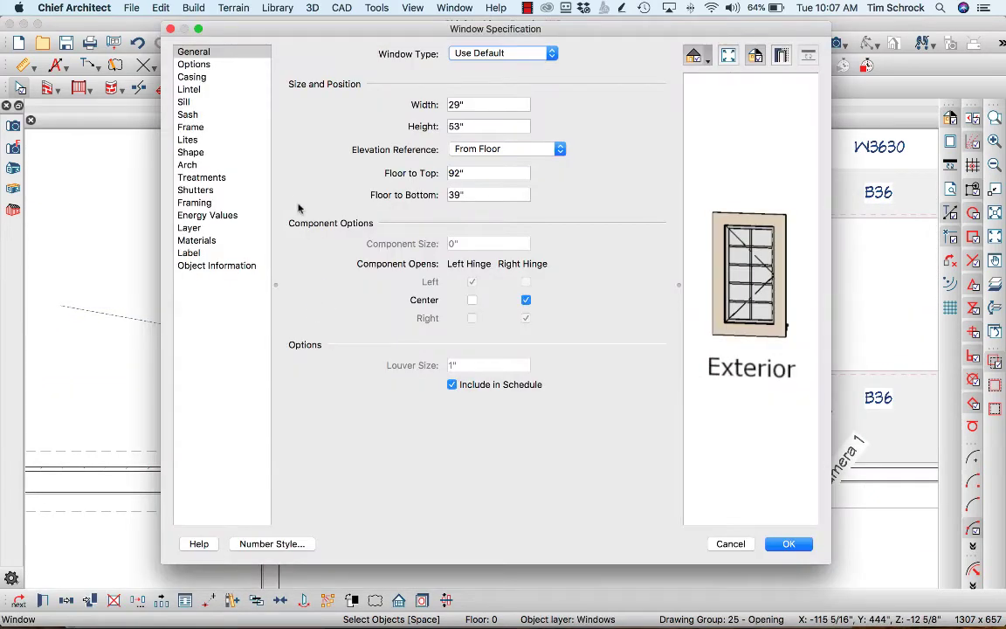
{"action": "left_click", "coordinate": [211, 64]}
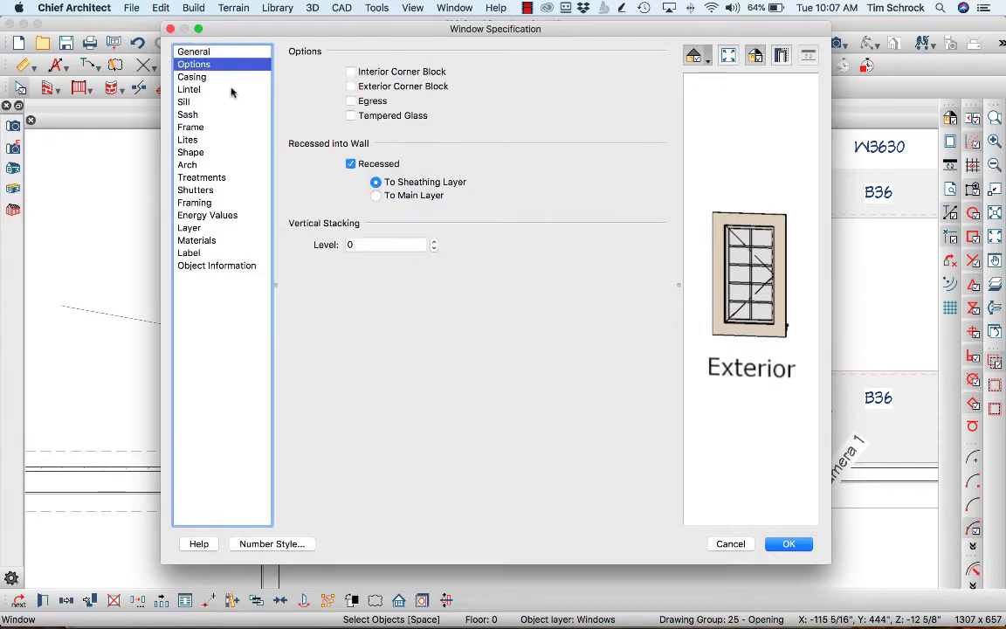
{"action": "left_click", "coordinate": [224, 128]}
{"action": "left_click", "coordinate": [227, 116]}
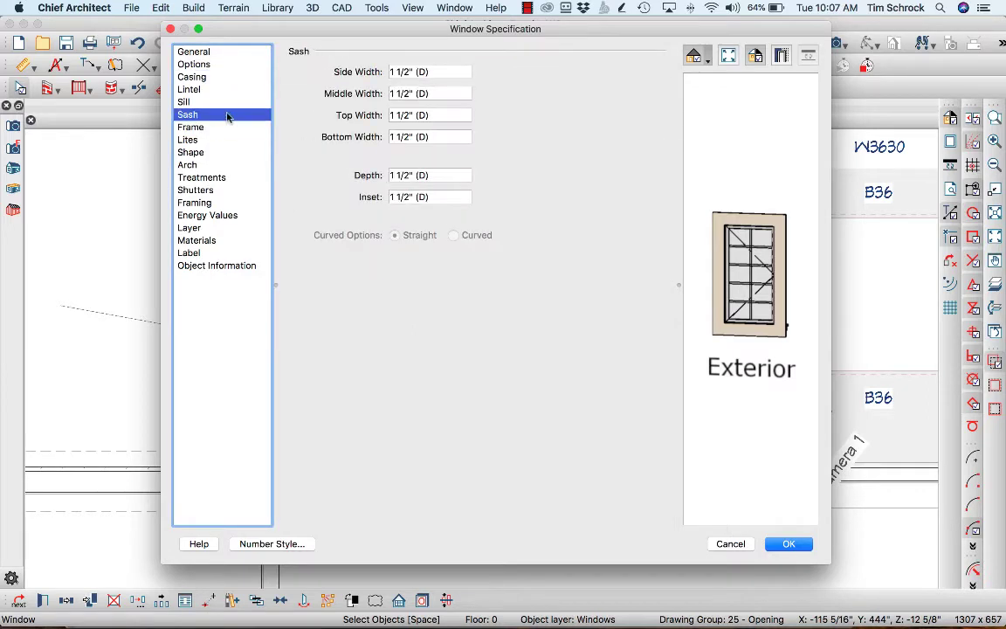
{"action": "left_click", "coordinate": [231, 103]}
{"action": "left_click", "coordinate": [211, 87]}
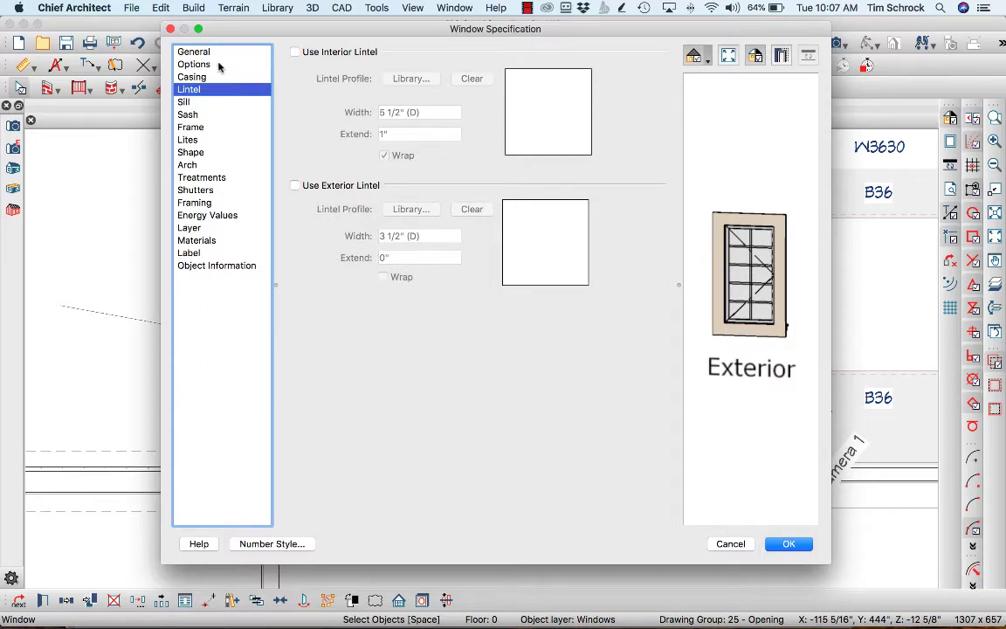
{"action": "left_click", "coordinate": [197, 75]}
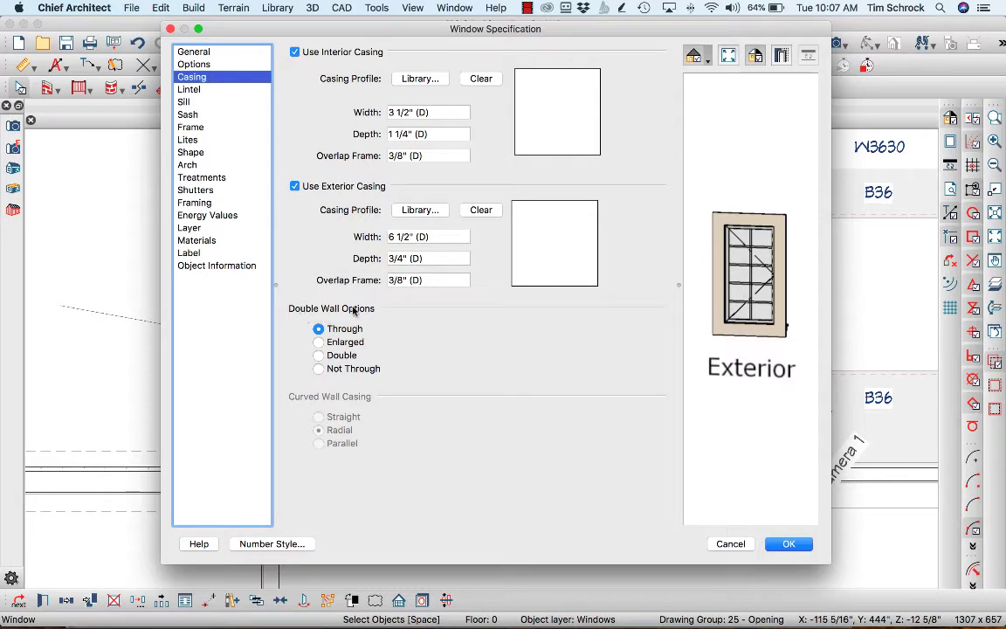
{"action": "left_click", "coordinate": [320, 369]}
{"action": "left_click", "coordinate": [789, 544]}
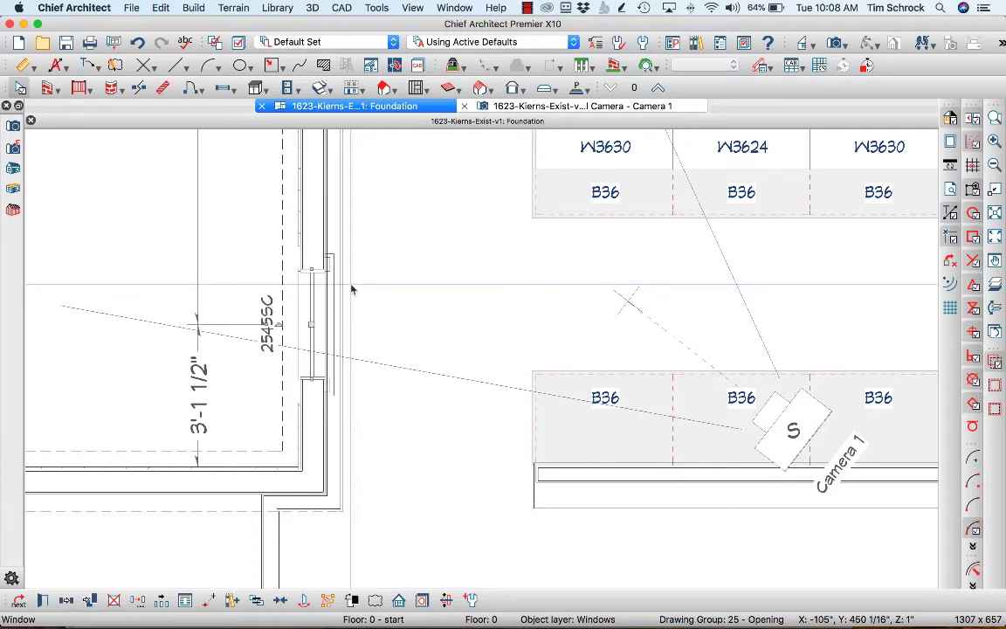
Step: Tile the plan and 3D views side by side and paste a copy of window 2545SC into the inner wall
{"action": "key", "text": "ctrl+alt+v"}
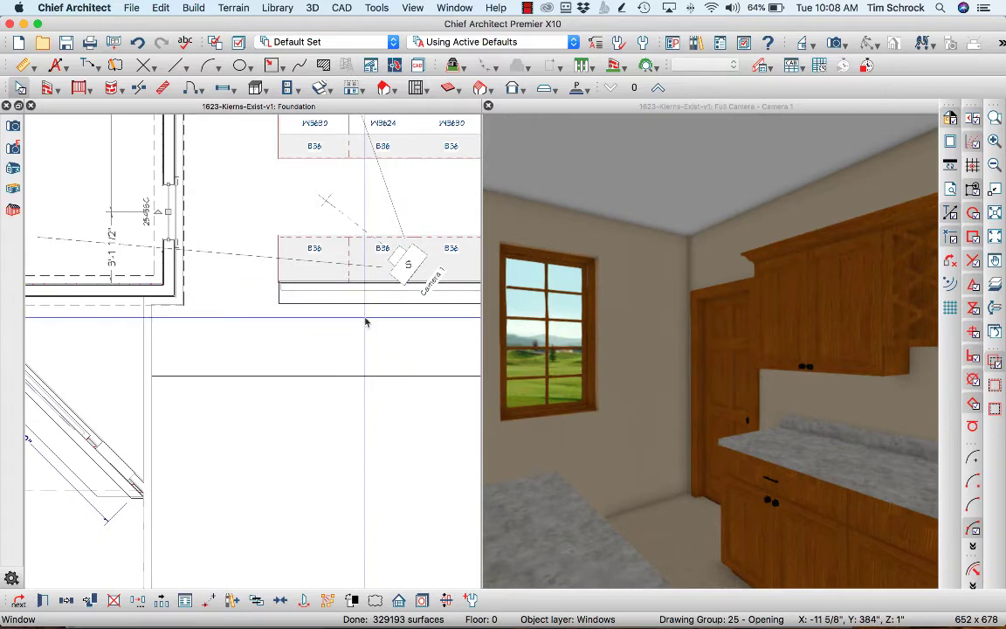
{"action": "scroll", "coordinate": [349, 353], "scroll_direction": "up", "scroll_amount": 5}
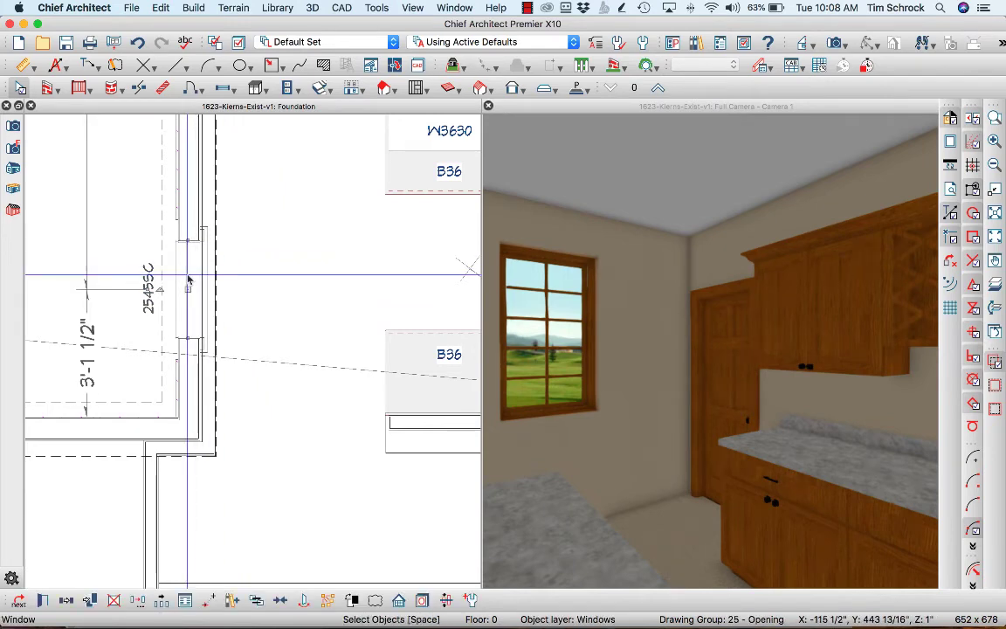
{"action": "key", "text": "super+v"}
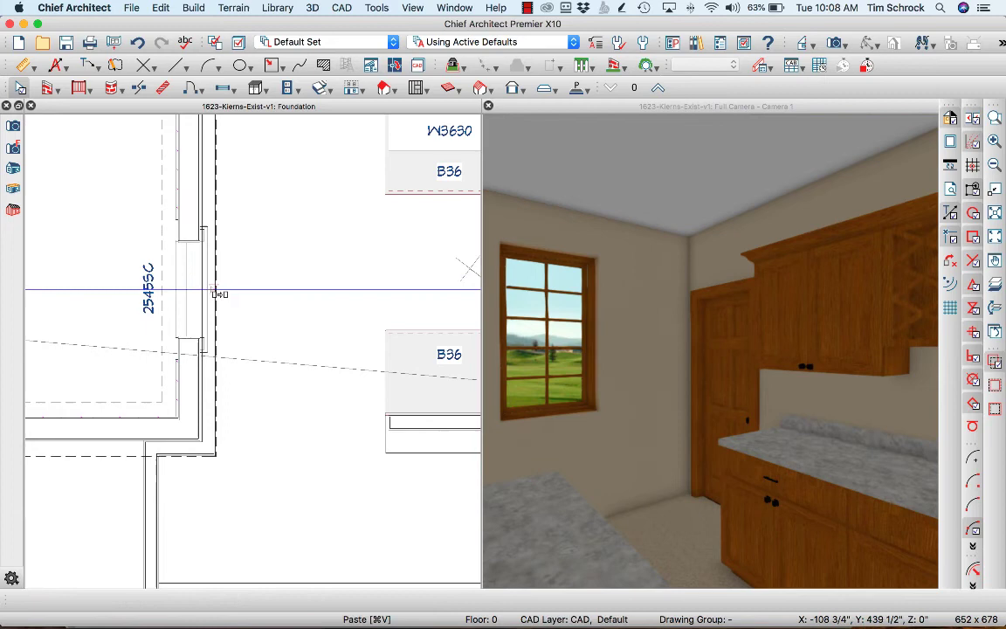
{"action": "left_click", "coordinate": [212, 291]}
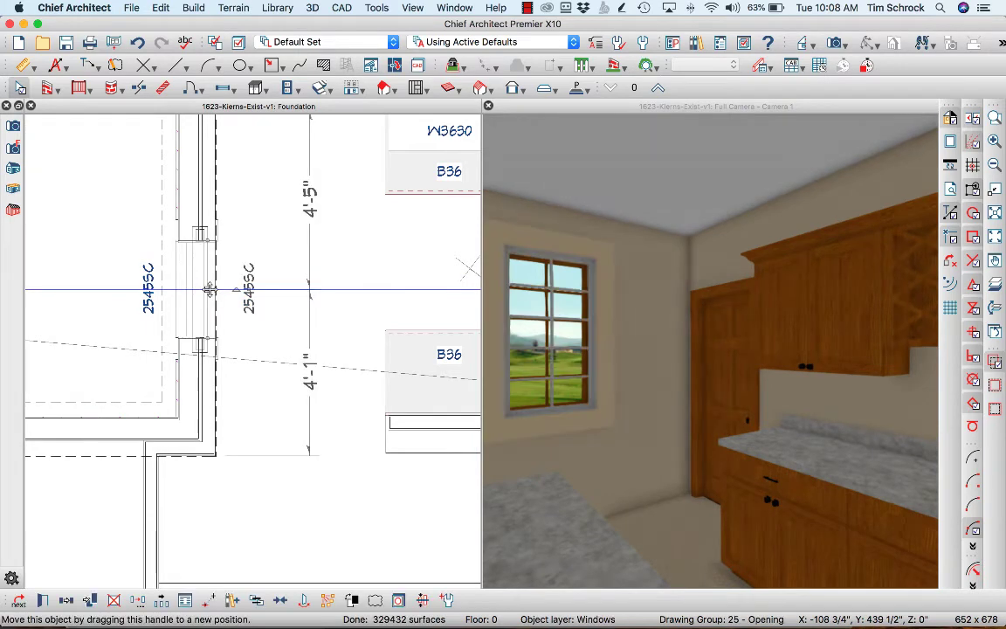
Step: Remove the interior and exterior casing from the pasted window
{"action": "double_click", "coordinate": [210, 292]}
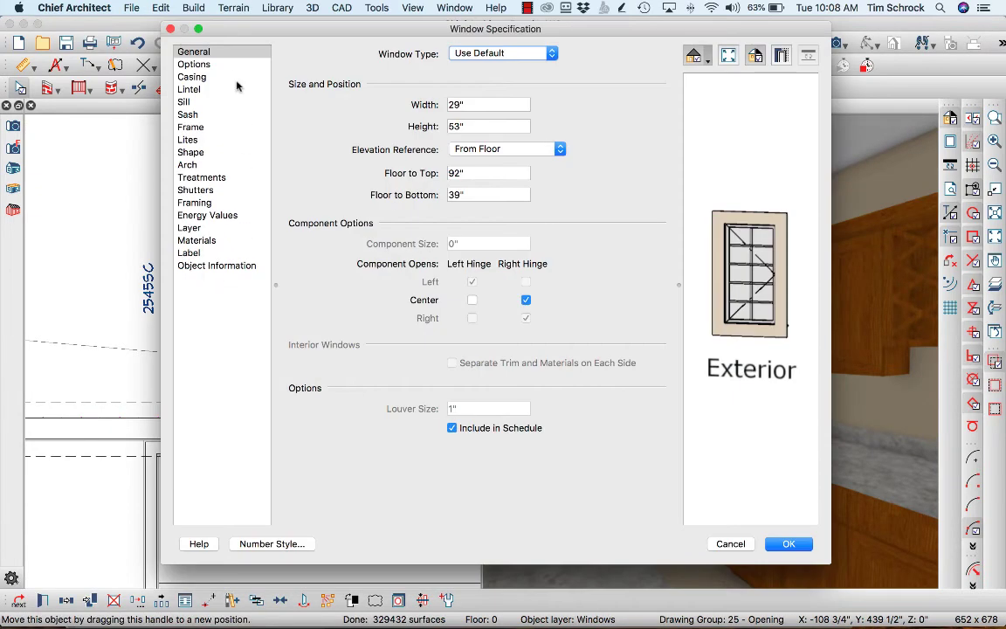
{"action": "left_click", "coordinate": [196, 76]}
{"action": "left_click", "coordinate": [327, 53]}
{"action": "left_click", "coordinate": [295, 186]}
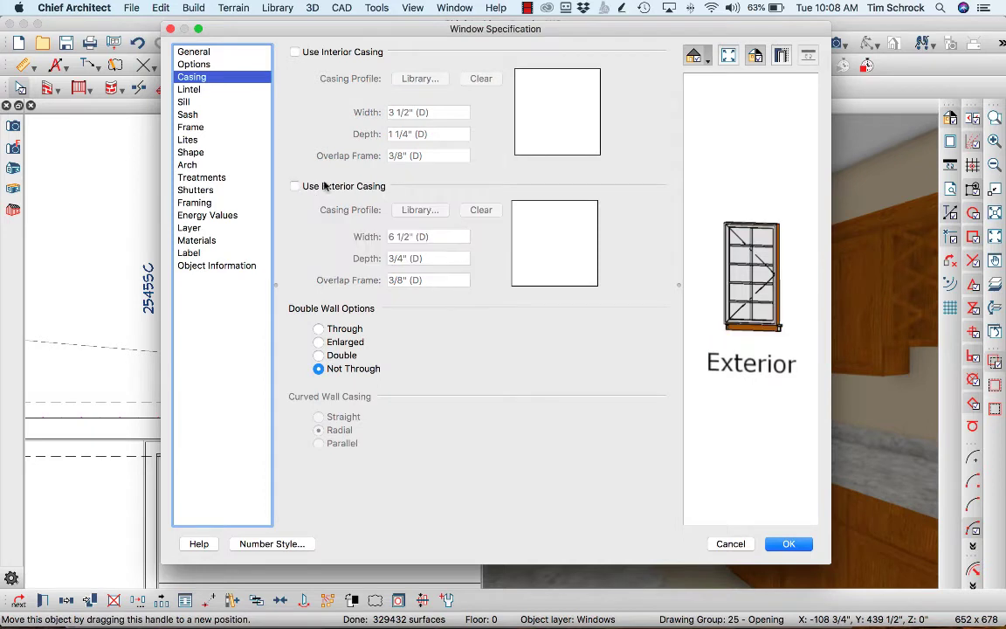
{"action": "left_click", "coordinate": [232, 53]}
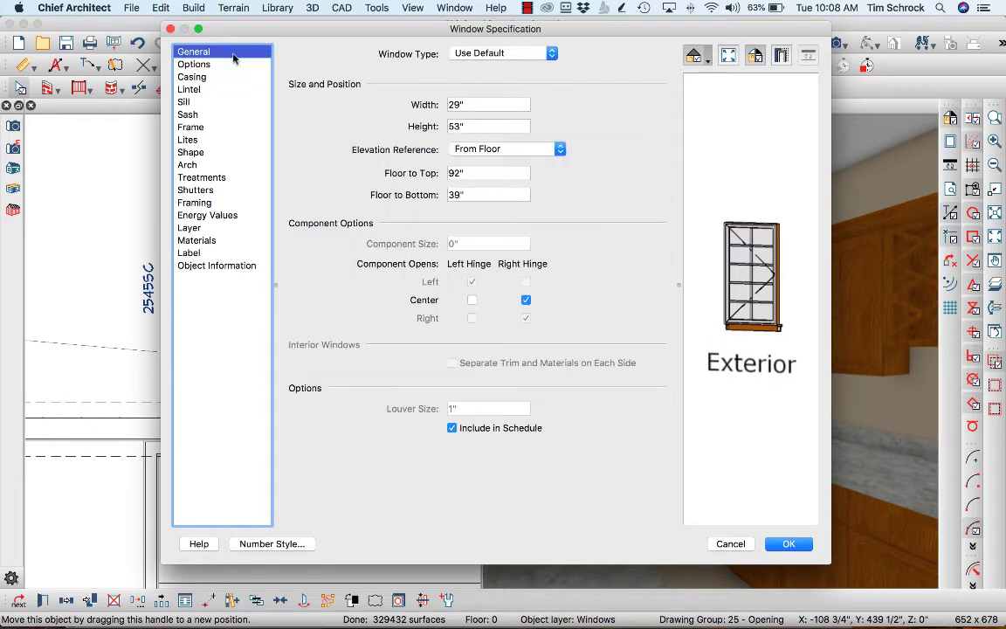
Step: Make the window a 32" wide, 59" tall Pass-Through opening with 39" floor-to-bottom
{"action": "left_click", "coordinate": [485, 106]}
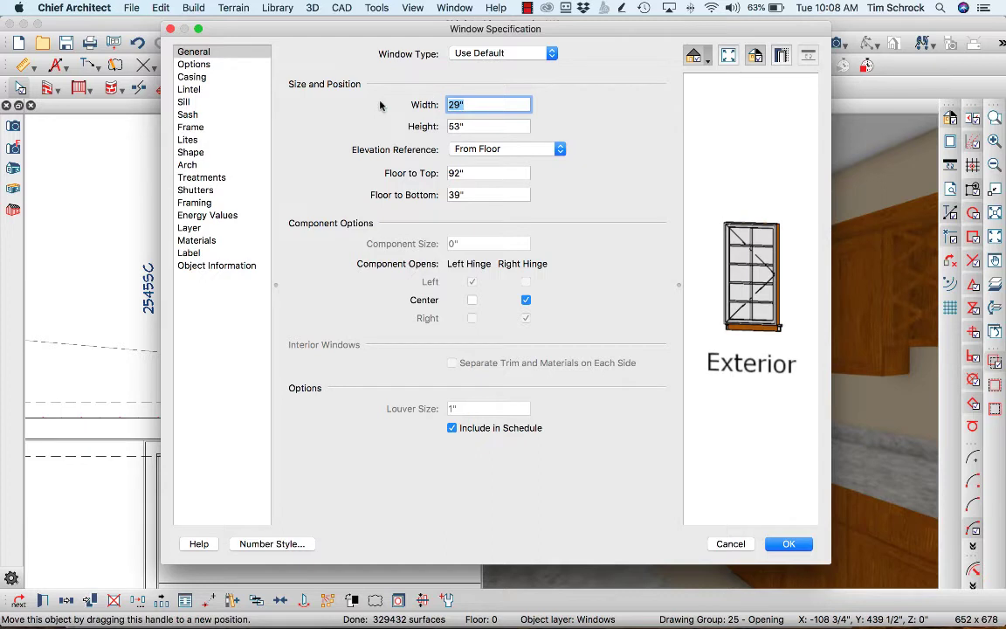
{"action": "type", "text": "32"}
{"action": "key", "text": "Tab"}
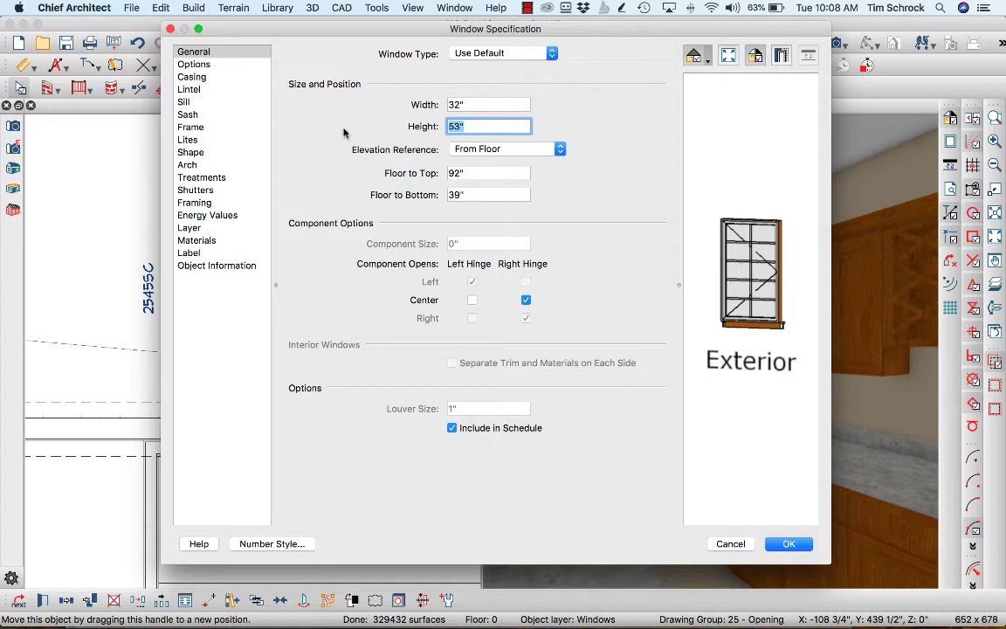
{"action": "type", "text": "59"}
{"action": "key", "text": "Tab"}
{"action": "key", "text": "Tab"}
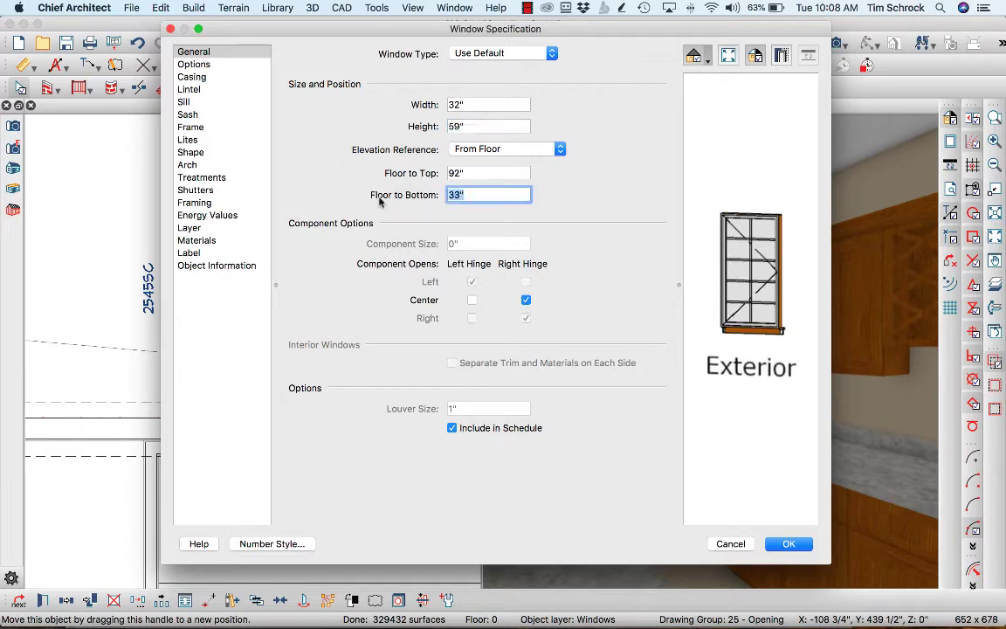
{"action": "type", "text": "39"}
{"action": "key", "text": "Tab"}
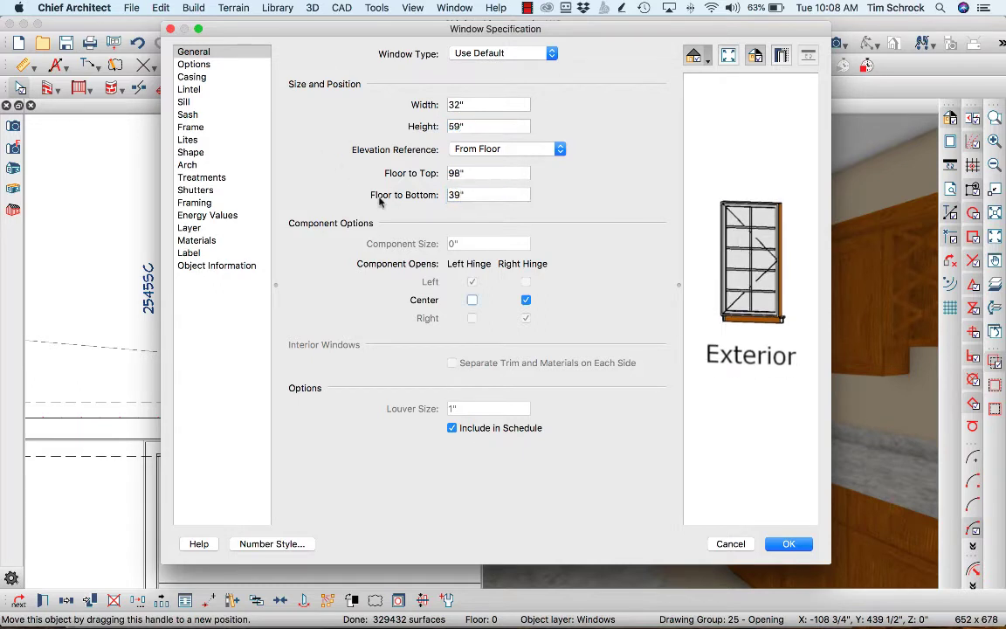
{"action": "left_click", "coordinate": [470, 54]}
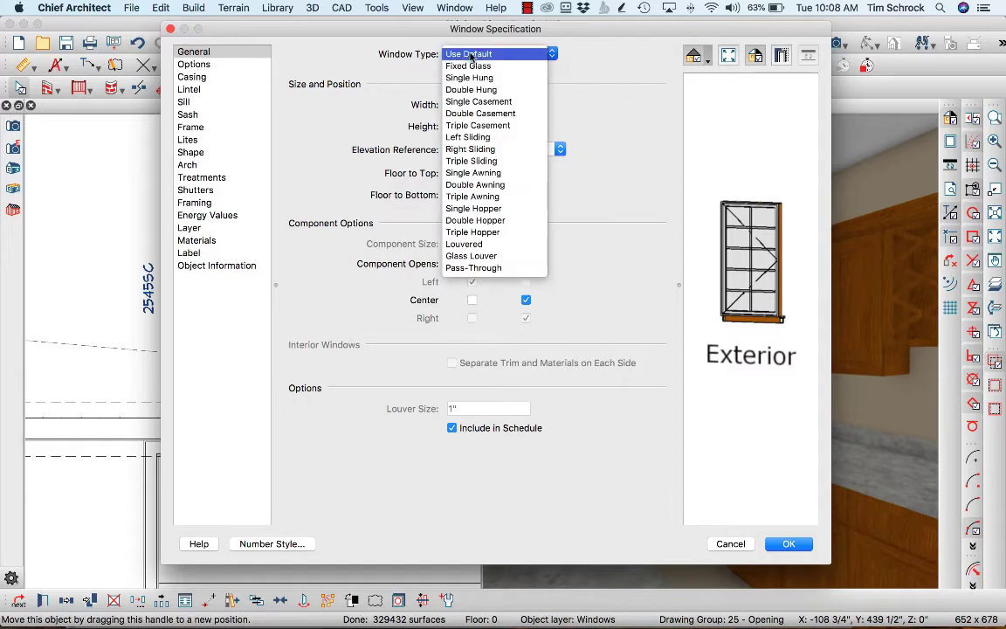
{"action": "left_click", "coordinate": [521, 268]}
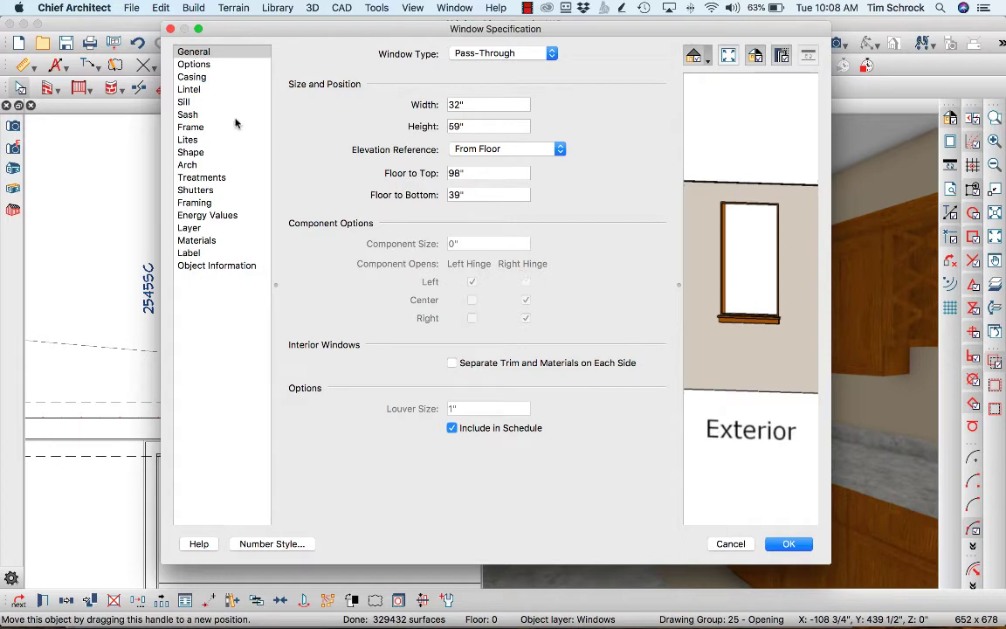
{"action": "left_click", "coordinate": [200, 79]}
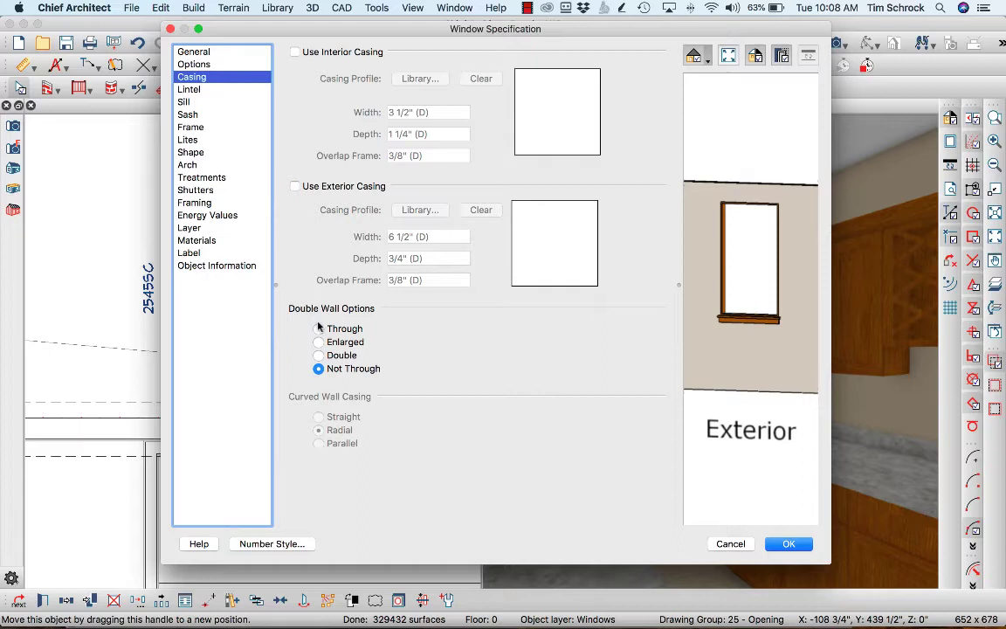
{"action": "left_click", "coordinate": [788, 544]}
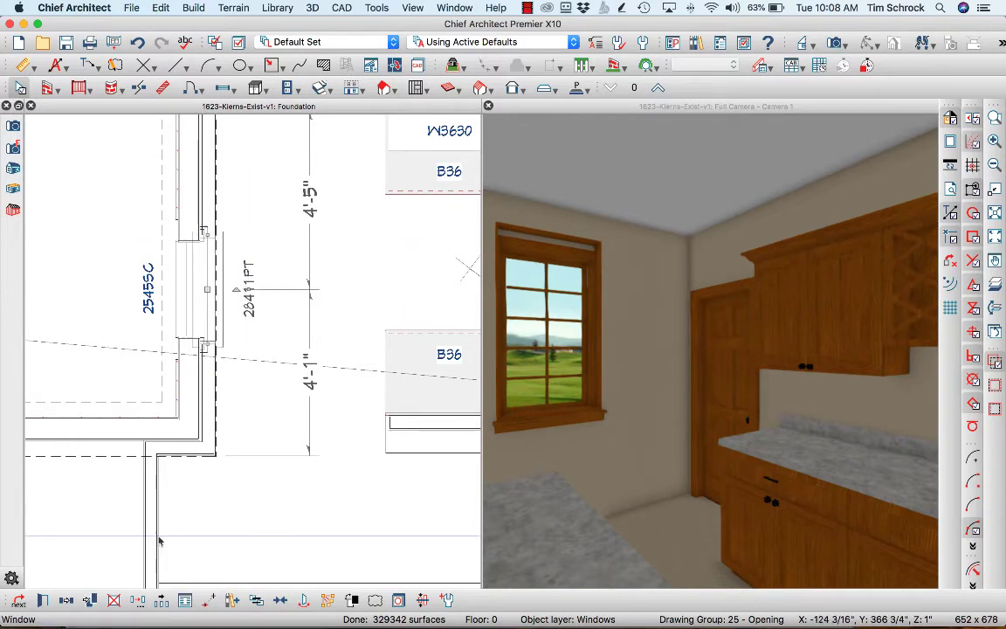
Step: Set the opening to 63" tall at 39" floor-to-bottom and turn off Has Frame, giving 2853PT
{"action": "double_click", "coordinate": [202, 354]}
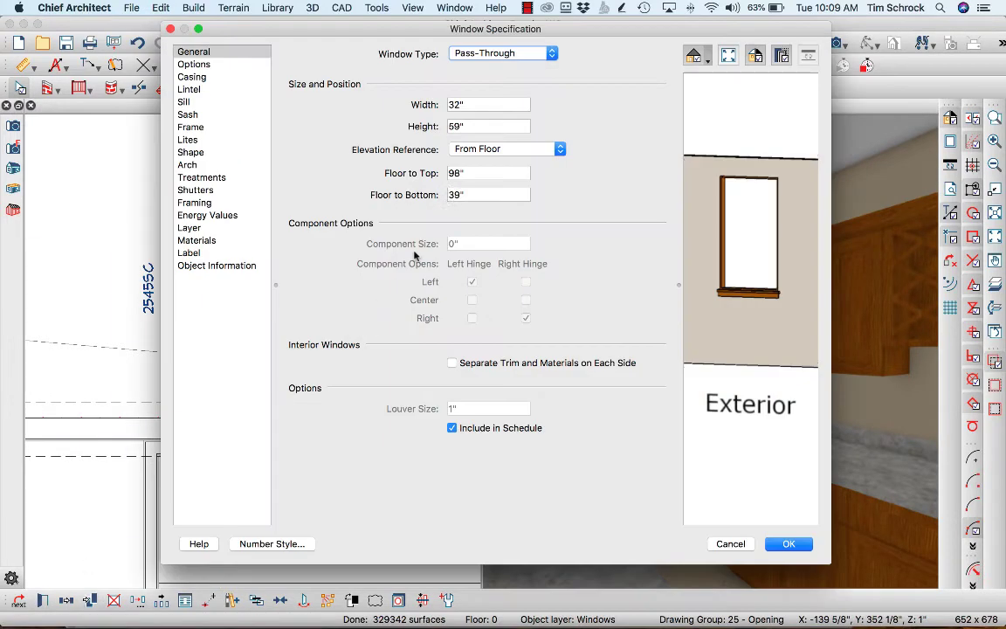
{"action": "left_click", "coordinate": [520, 127]}
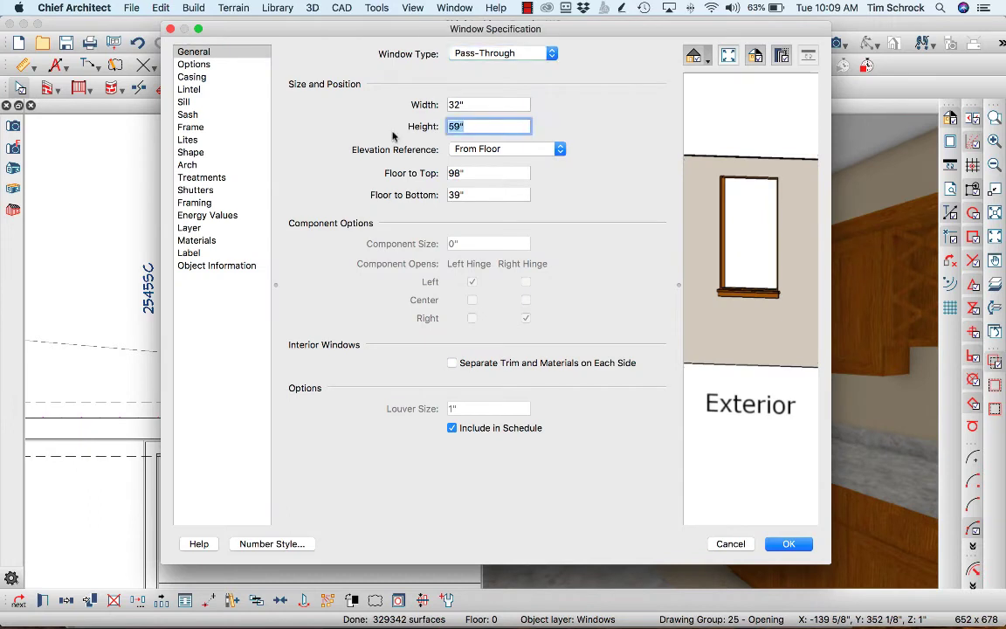
{"action": "type", "text": "63"}
{"action": "left_click", "coordinate": [484, 194]}
{"action": "type", "text": "39"}
{"action": "key", "text": "Tab"}
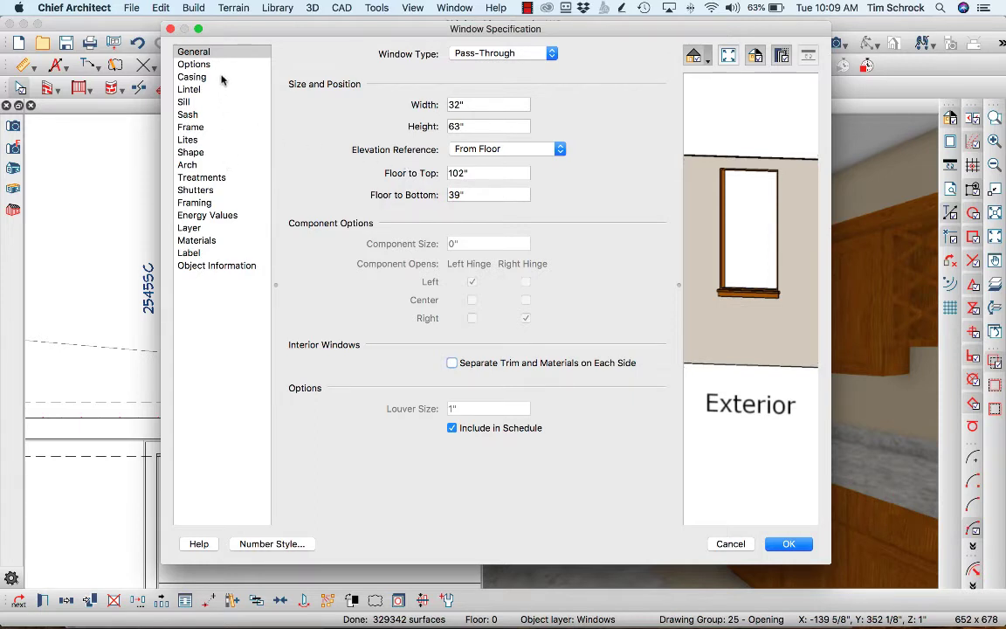
{"action": "left_click", "coordinate": [194, 127]}
{"action": "left_click", "coordinate": [302, 53]}
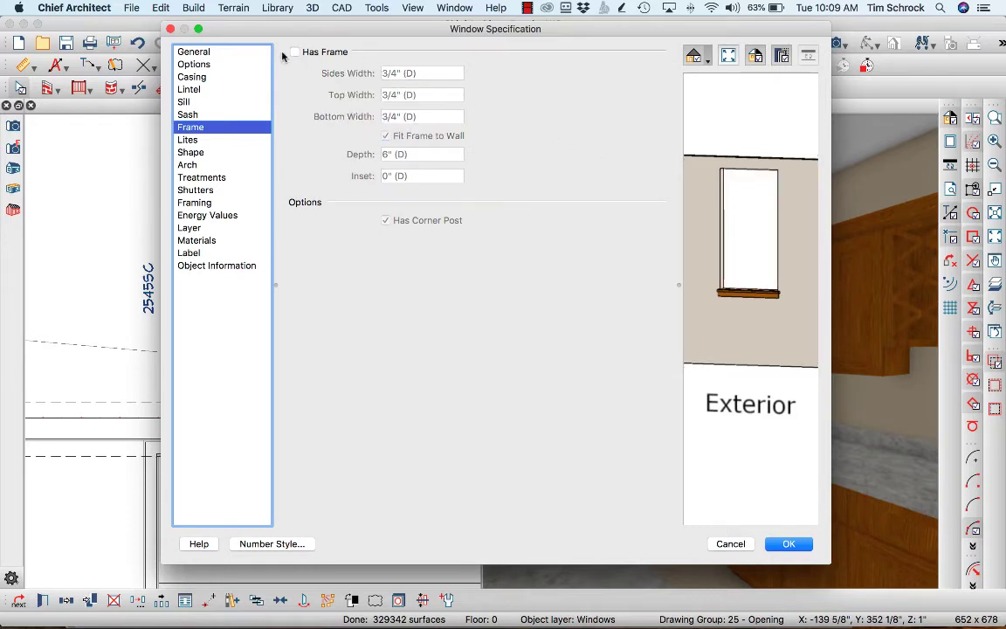
{"action": "left_click", "coordinate": [789, 543]}
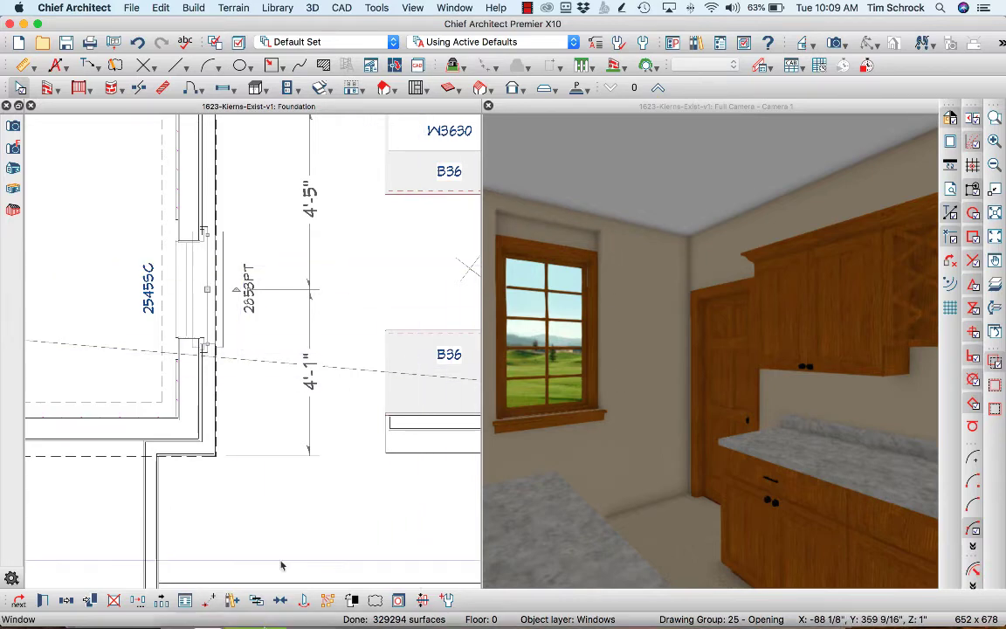
{"action": "mouse_move", "coordinate": [224, 587]}
{"action": "left_click", "coordinate": [179, 592]}
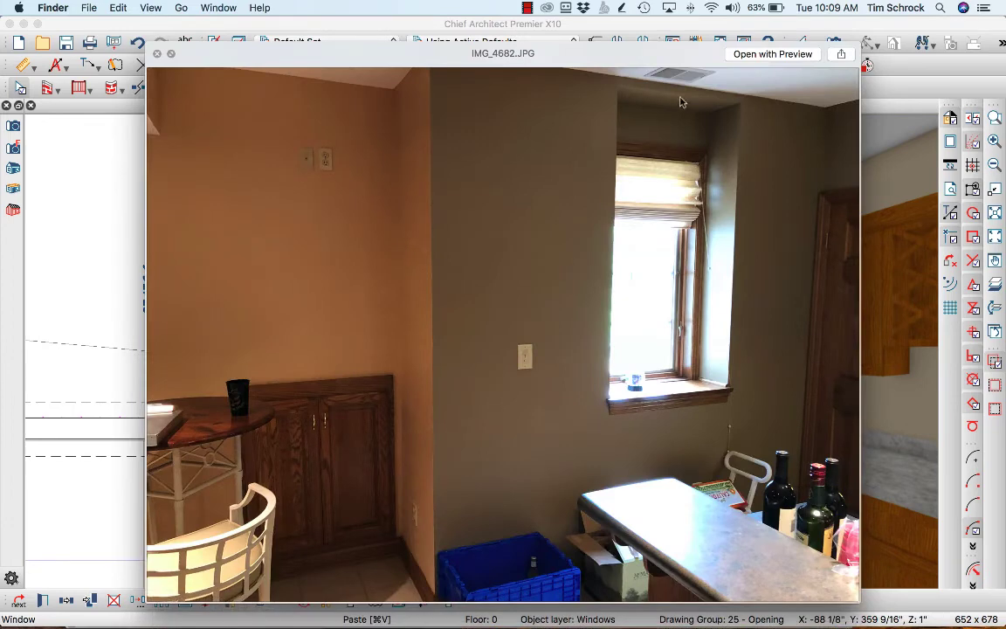
{"action": "left_click", "coordinate": [917, 72]}
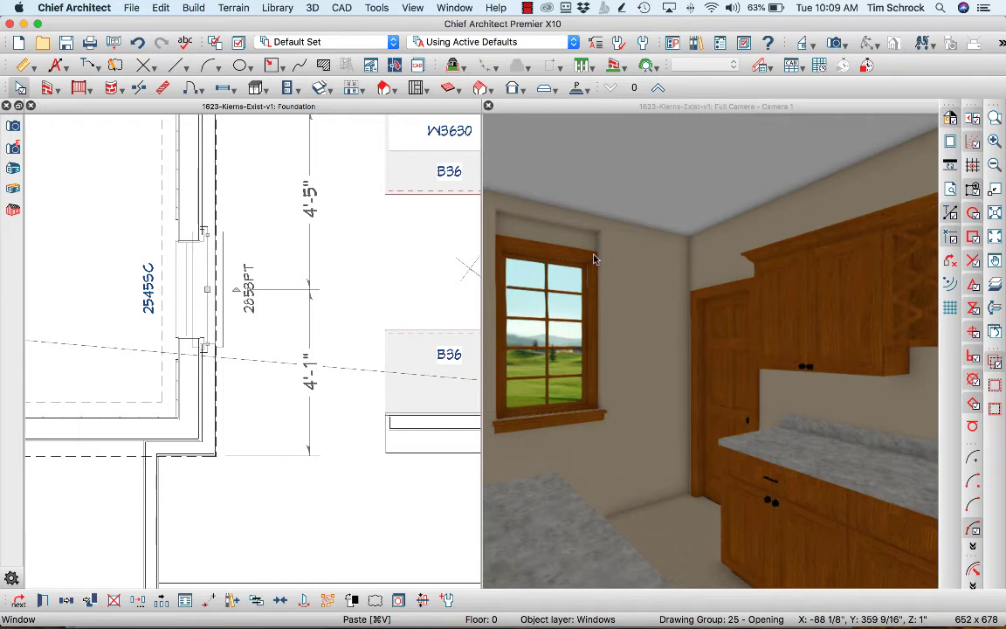
Step: Orbit the 3D camera view to face the basement window squarely, then pull the camera back
{"action": "left_click", "coordinate": [742, 102]}
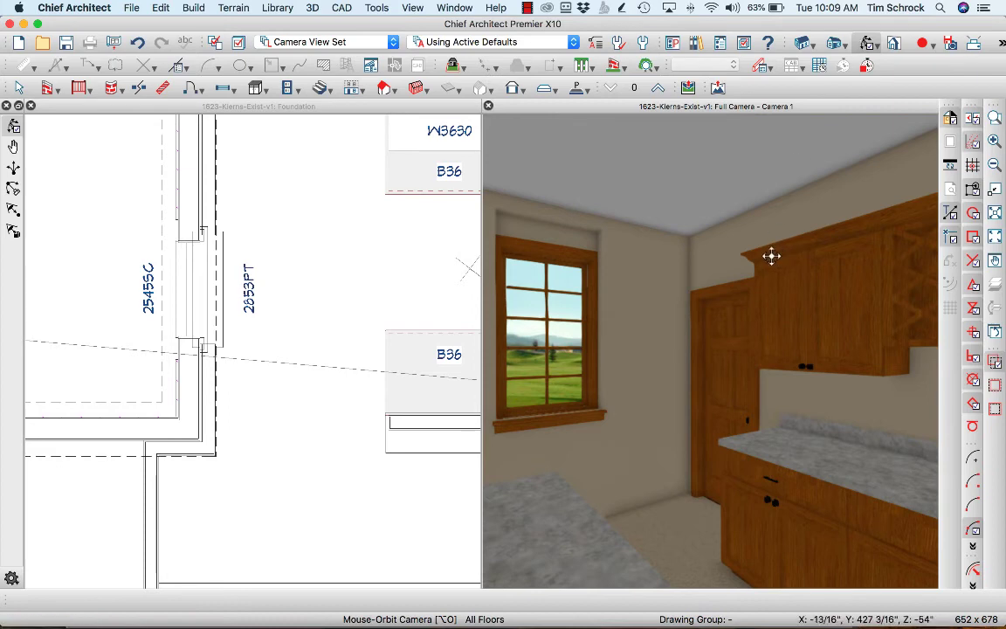
{"action": "left_click_drag", "start_coordinate": [771, 256], "coordinate": [606, 263]}
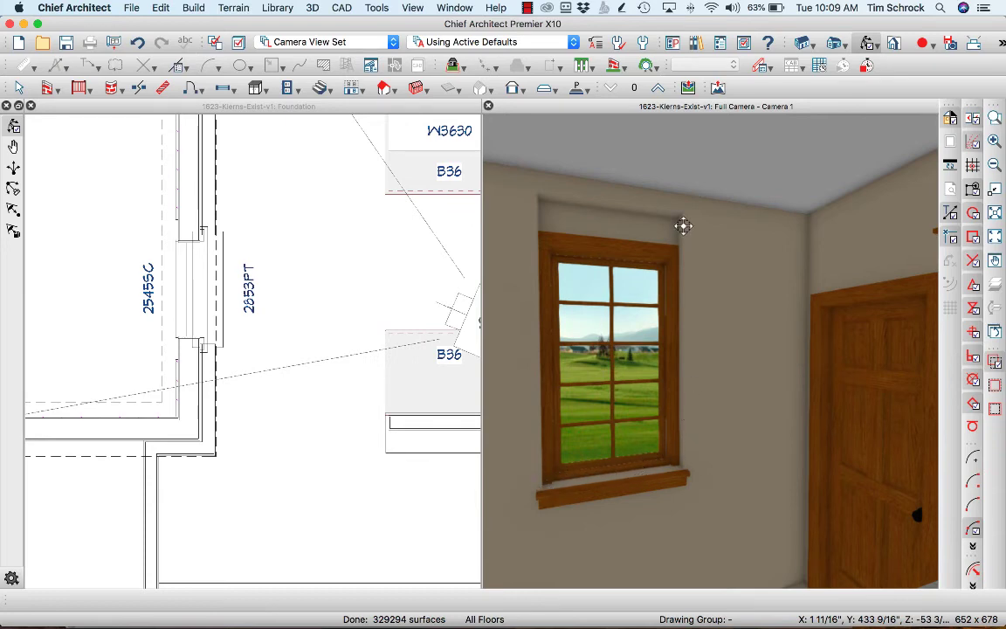
{"action": "scroll", "coordinate": [739, 272], "scroll_direction": "down", "scroll_amount": 2}
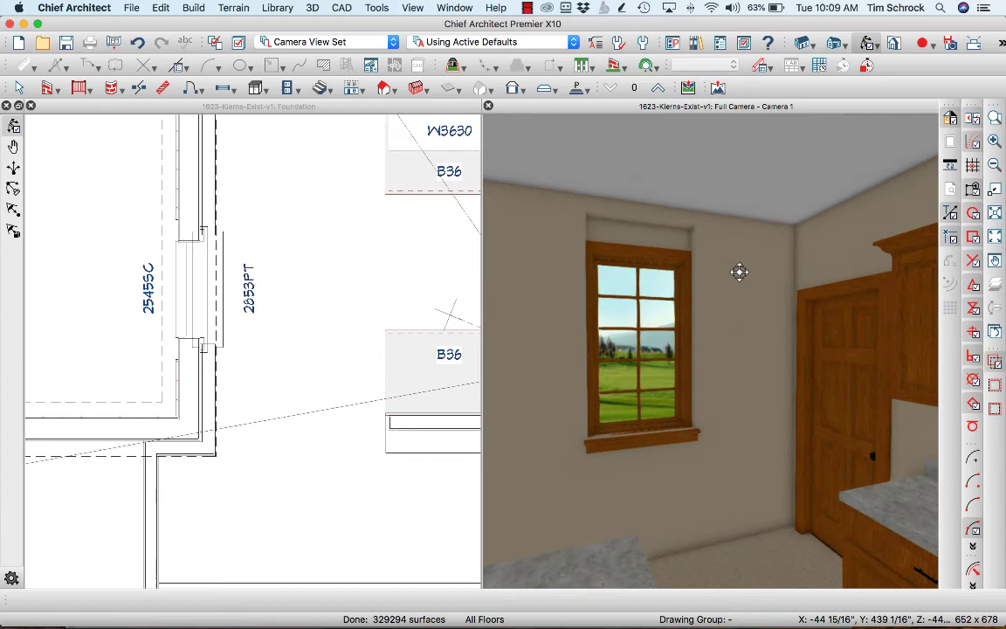